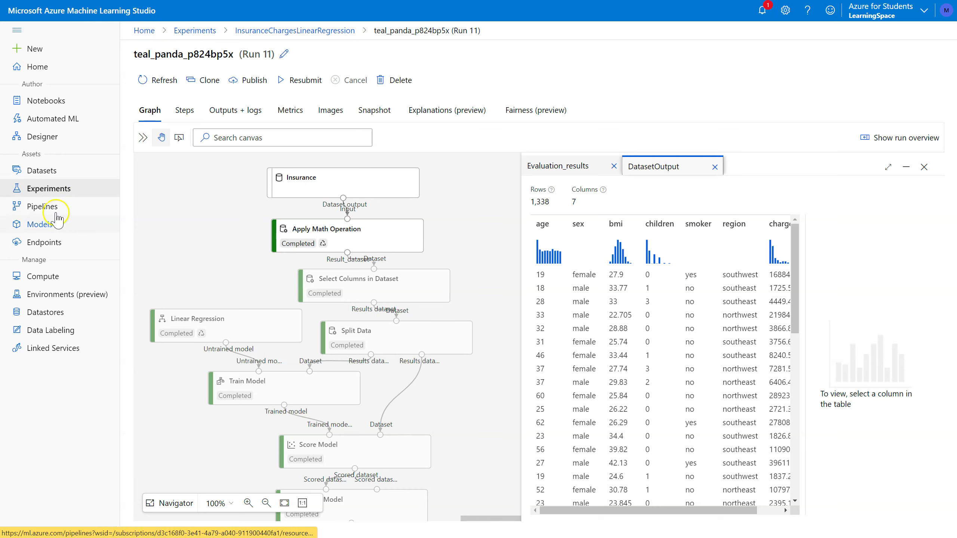
- Open the Pipeline-Created-on-09-21-2021 draft in the Designer and add an Edit Metadata module beside the Insurance dataset
{"action": "left_click", "coordinate": [50, 141]}
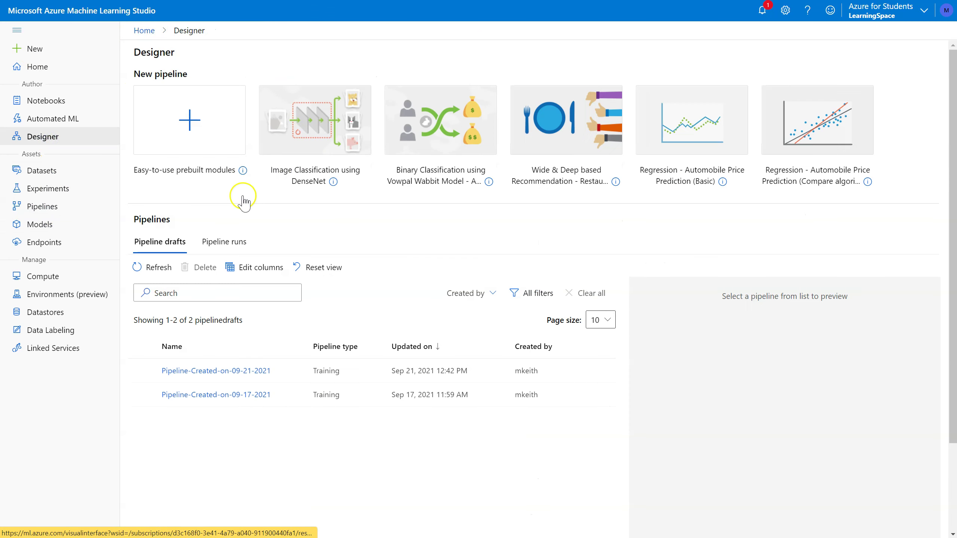
{"action": "left_click", "coordinate": [203, 373]}
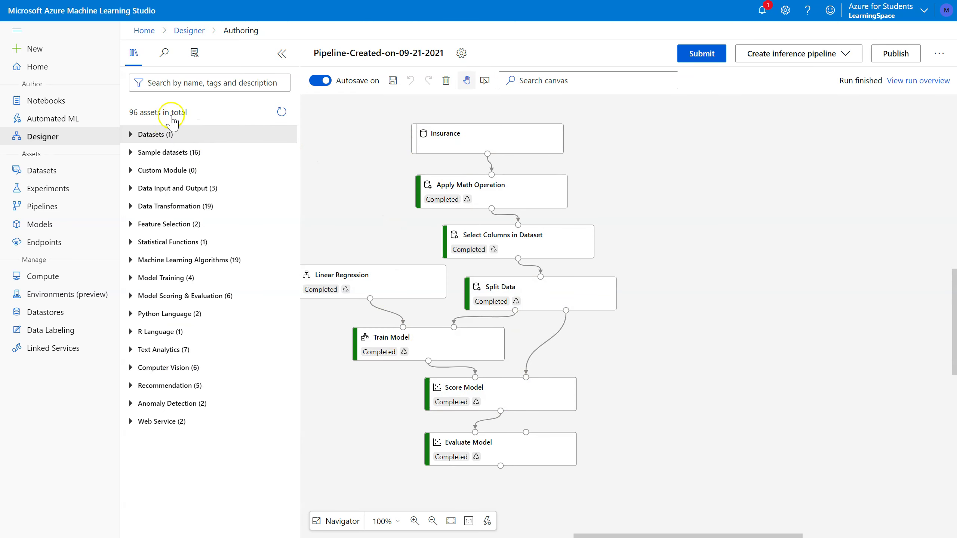
{"action": "left_click", "coordinate": [212, 82]}
{"action": "type", "text": "edit"}
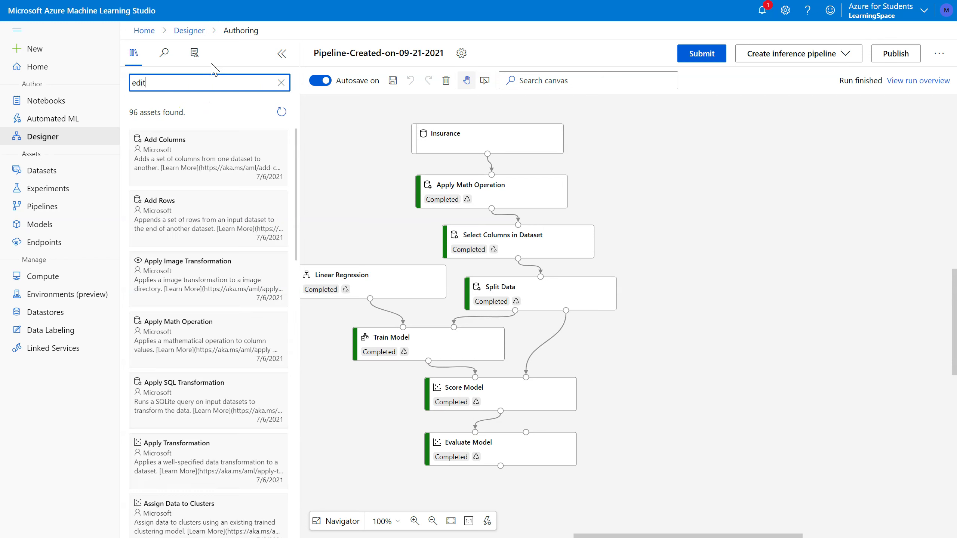
{"action": "left_click_drag", "start_coordinate": [213, 161], "coordinate": [667, 164]}
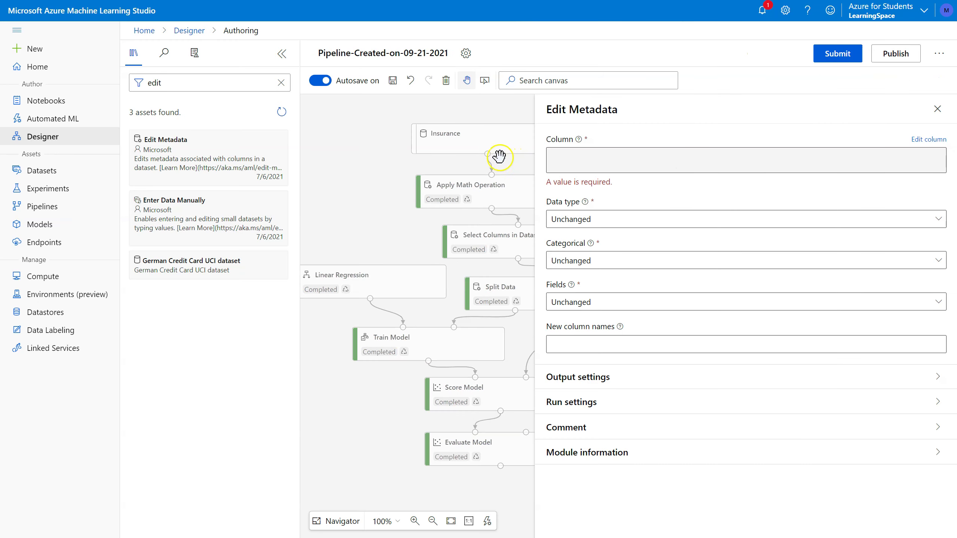
- Route the Insurance dataset through Edit Metadata into Apply Math Operation, removing the direct link between Insurance and Apply Math Operation
{"action": "left_click_drag", "start_coordinate": [533, 225], "coordinate": [682, 229]}
{"action": "left_click_drag", "start_coordinate": [488, 153], "coordinate": [667, 152]}
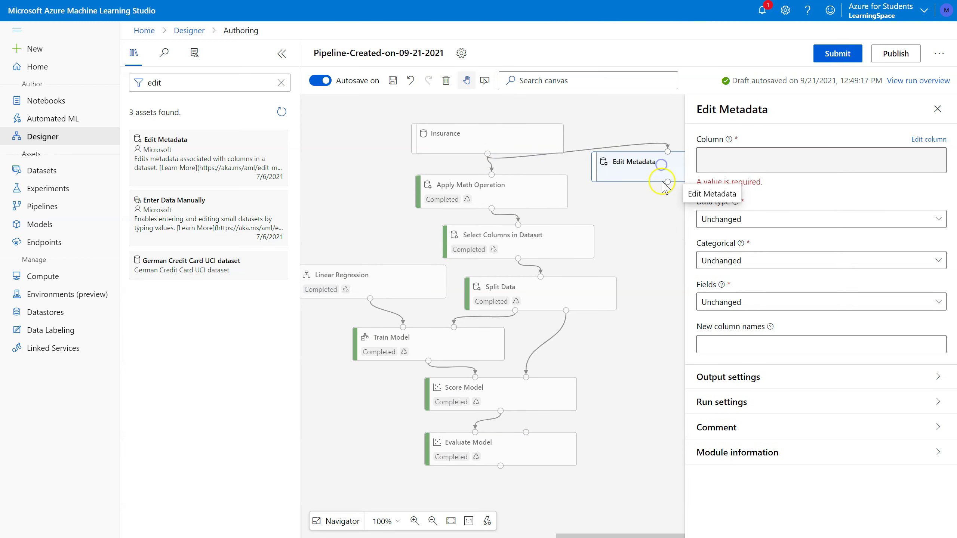
{"action": "left_click_drag", "start_coordinate": [664, 184], "coordinate": [494, 184]}
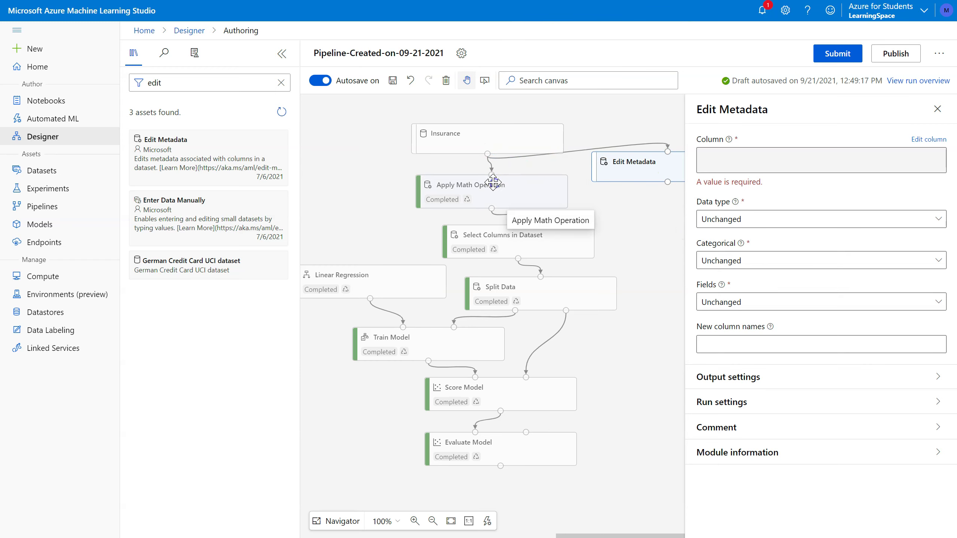
{"action": "left_click", "coordinate": [490, 165]}
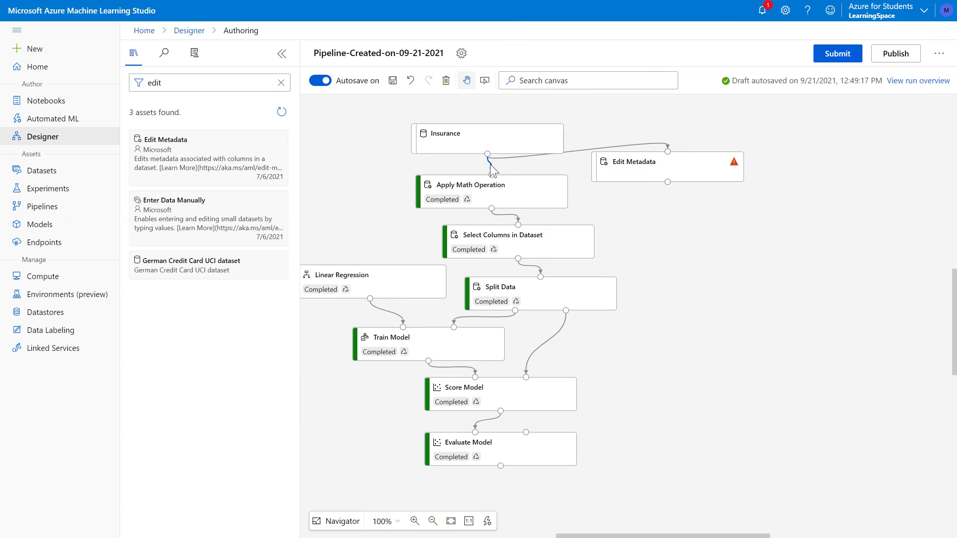
{"action": "key", "text": "Delete"}
{"action": "left_click_drag", "start_coordinate": [667, 183], "coordinate": [492, 123]}
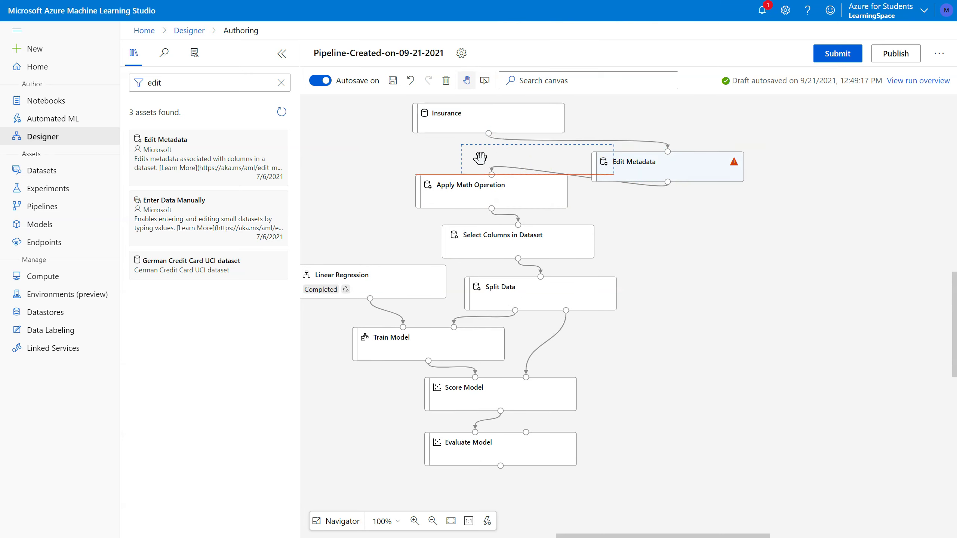
- Arrange Edit Metadata between Insurance and Apply Math Operation, shifting Apply Math Operation and Select Columns in Dataset down to make room
{"action": "mouse_move", "coordinate": [440, 154]}
{"action": "left_mouse_down"}
{"action": "mouse_move", "coordinate": [448, 131]}
{"action": "mouse_move", "coordinate": [457, 161]}
{"action": "left_mouse_up"}
{"action": "left_click_drag", "start_coordinate": [512, 196], "coordinate": [514, 205]}
{"action": "left_click", "coordinate": [558, 245]}
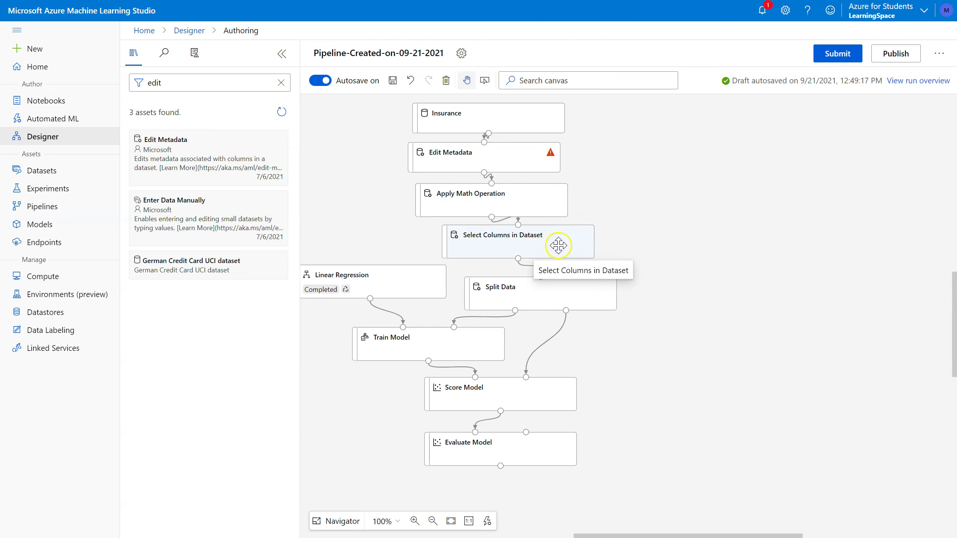
{"action": "left_click_drag", "start_coordinate": [562, 255], "coordinate": [562, 257]}
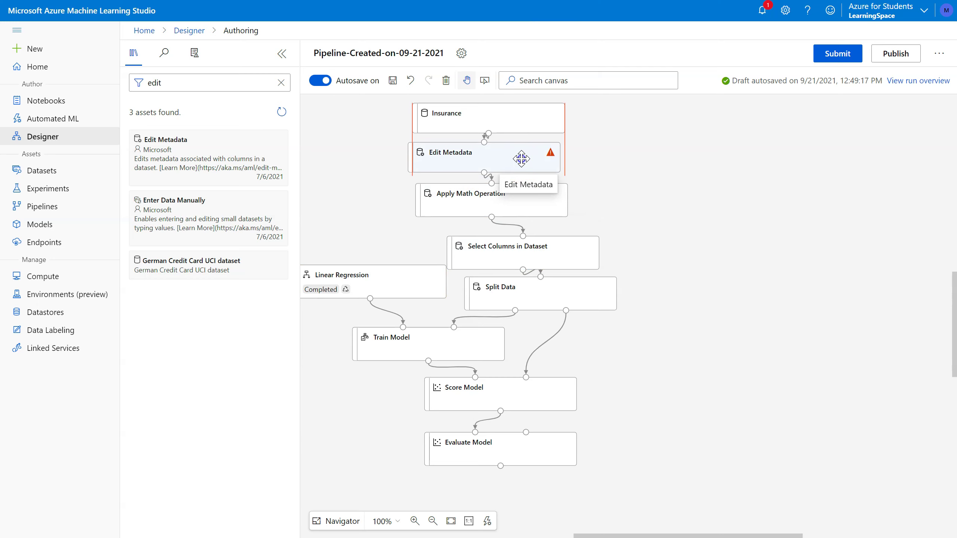
{"action": "left_click_drag", "start_coordinate": [521, 160], "coordinate": [525, 164]}
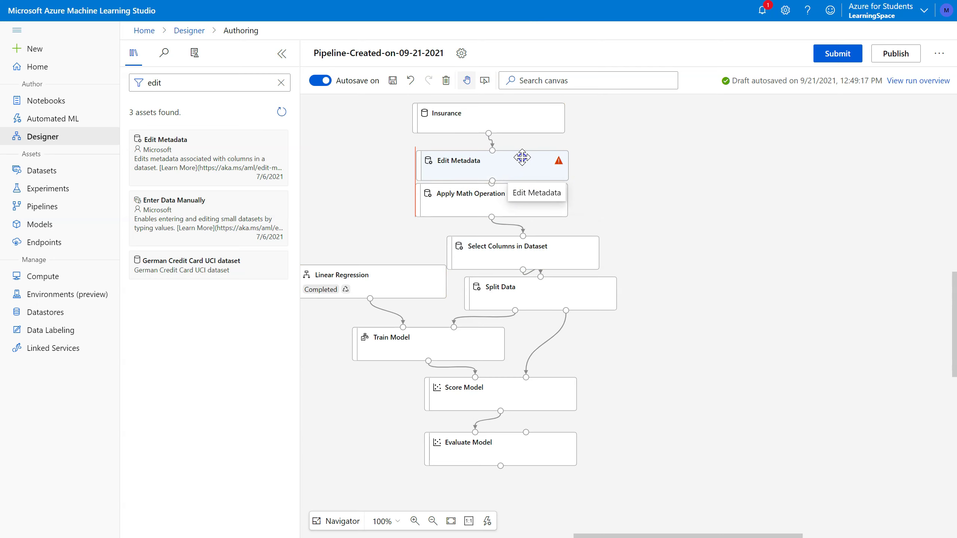
- Set the Edit Metadata module to include the children column by name and save the column selection
{"action": "left_click", "coordinate": [521, 158]}
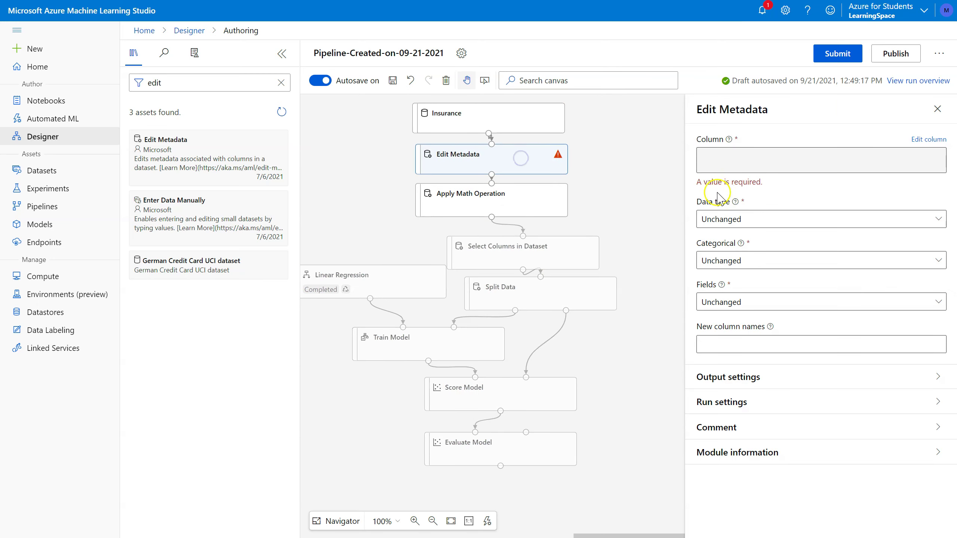
{"action": "left_click", "coordinate": [934, 139]}
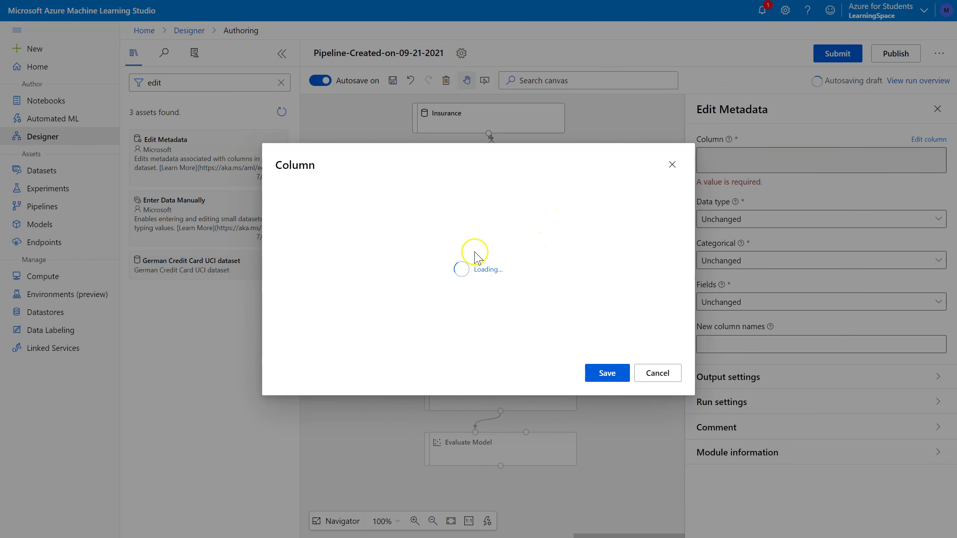
{"action": "left_click", "coordinate": [519, 247]}
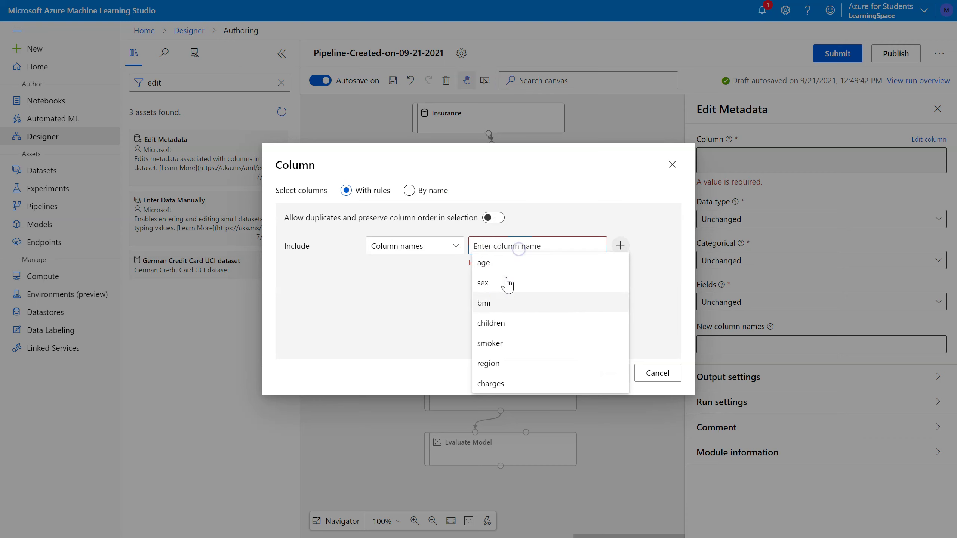
{"action": "left_click", "coordinate": [498, 324]}
{"action": "left_click", "coordinate": [608, 373]}
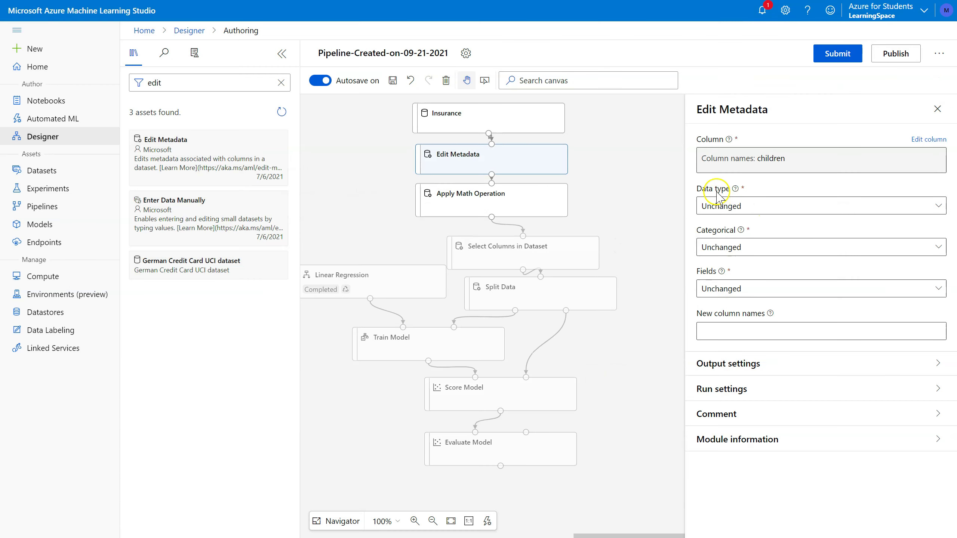
- Set the children column's data type to String and its categorical option to Categorical, keeping Fields as Unchanged
{"action": "left_click", "coordinate": [747, 208]}
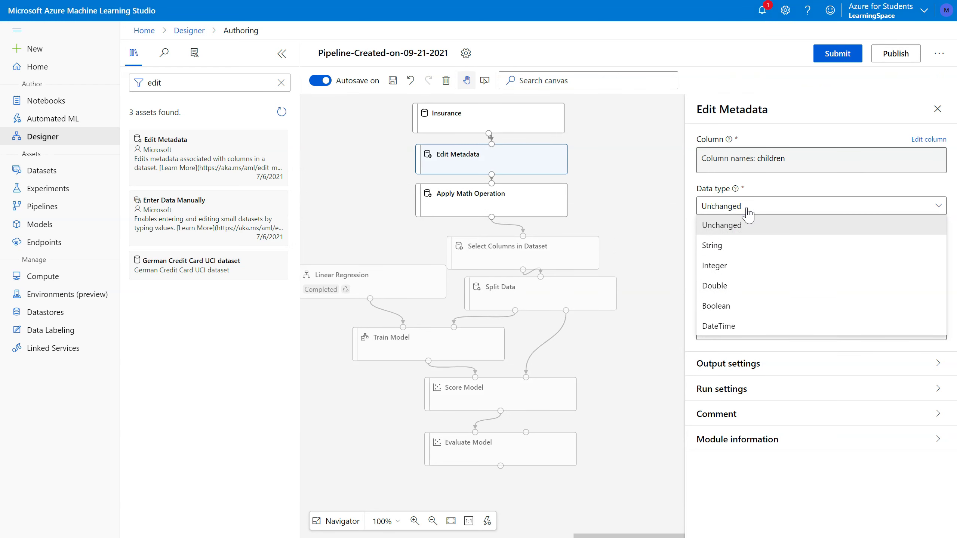
{"action": "left_click", "coordinate": [748, 214]}
{"action": "left_click", "coordinate": [739, 252]}
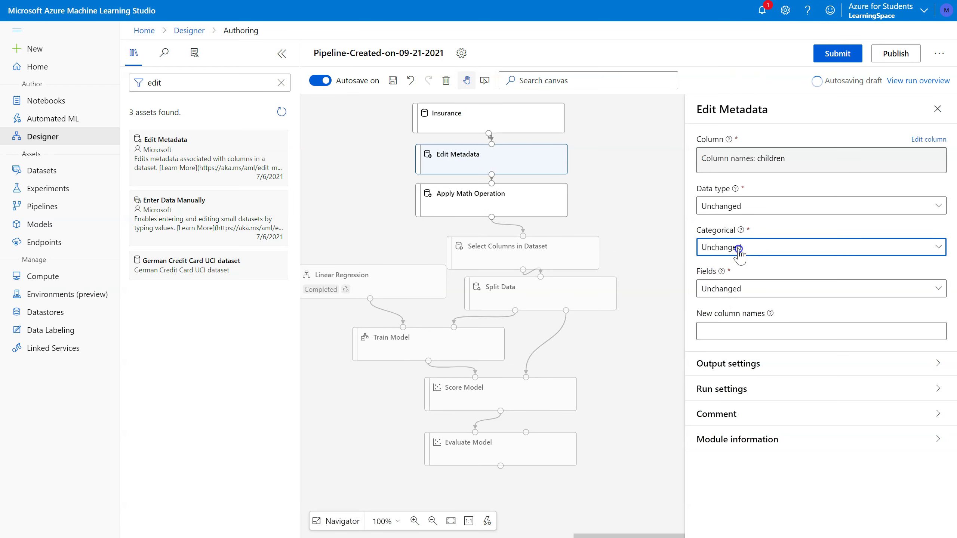
{"action": "left_click", "coordinate": [736, 287]}
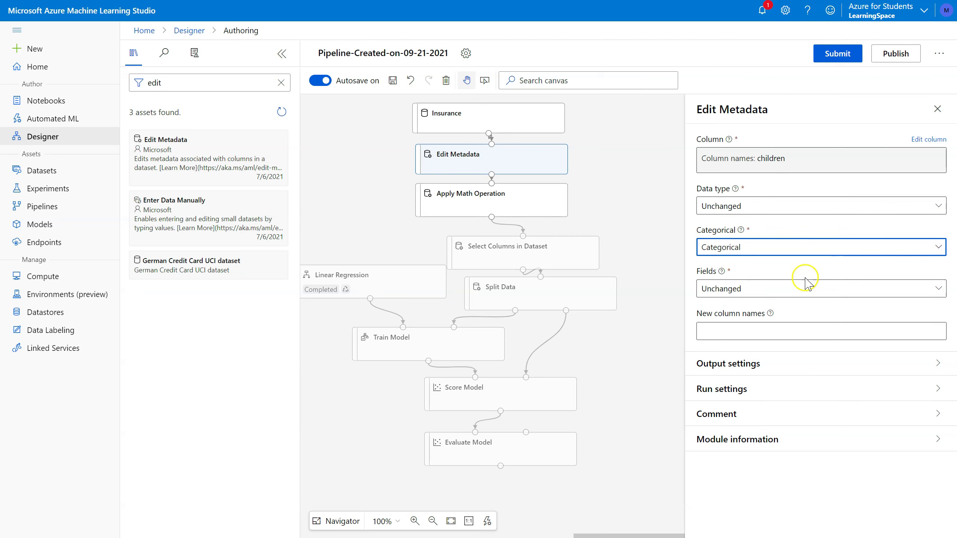
{"action": "left_click", "coordinate": [771, 215]}
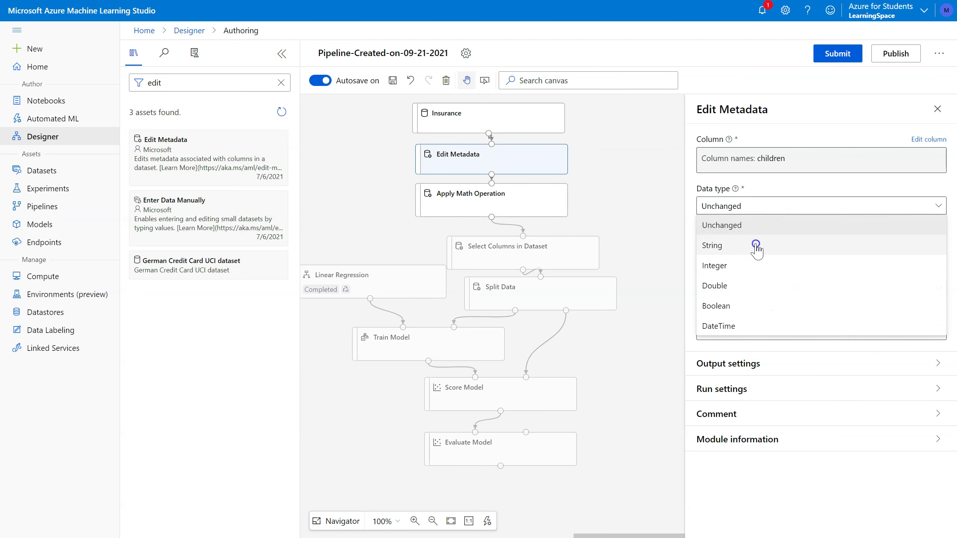
{"action": "left_click", "coordinate": [758, 243]}
{"action": "left_click", "coordinate": [755, 293]}
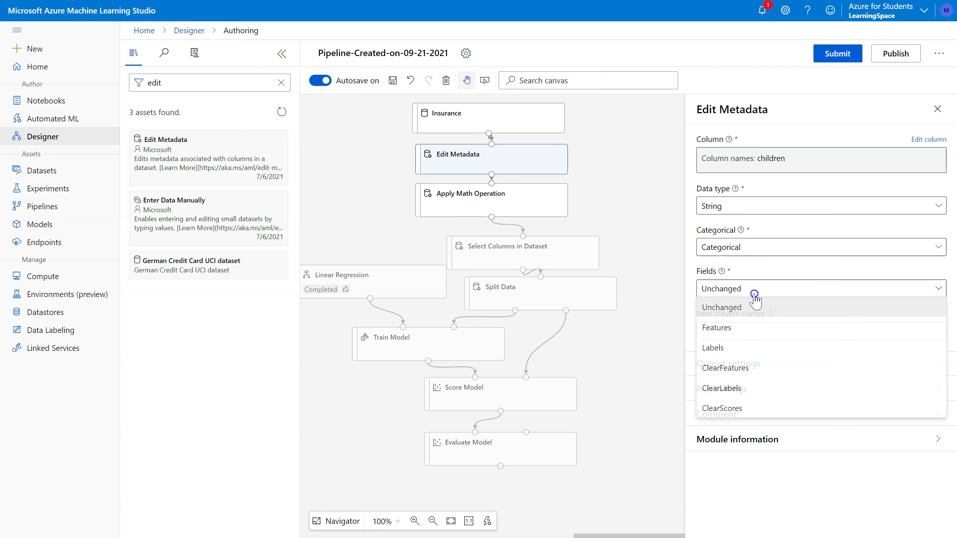
{"action": "left_click", "coordinate": [754, 294]}
{"action": "left_click", "coordinate": [752, 291]}
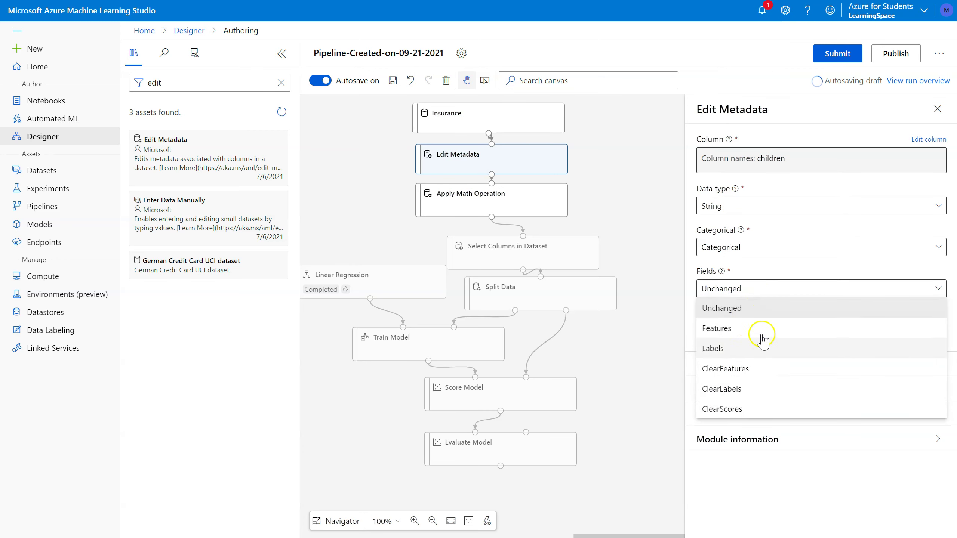
{"action": "left_click", "coordinate": [764, 288]}
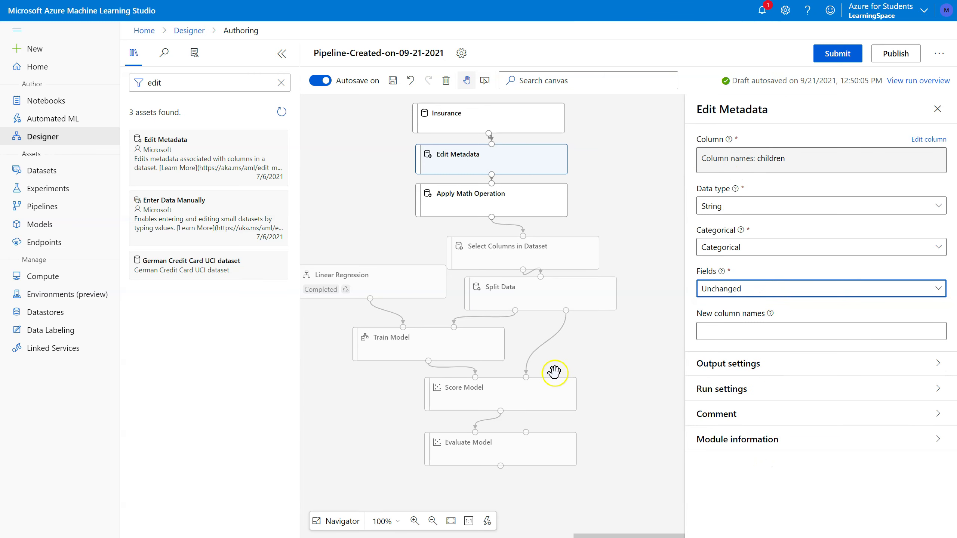
- Submit the pipeline run to the existing InsuranceChargesLinearRegression experiment and view its run overview
{"action": "left_click", "coordinate": [838, 54]}
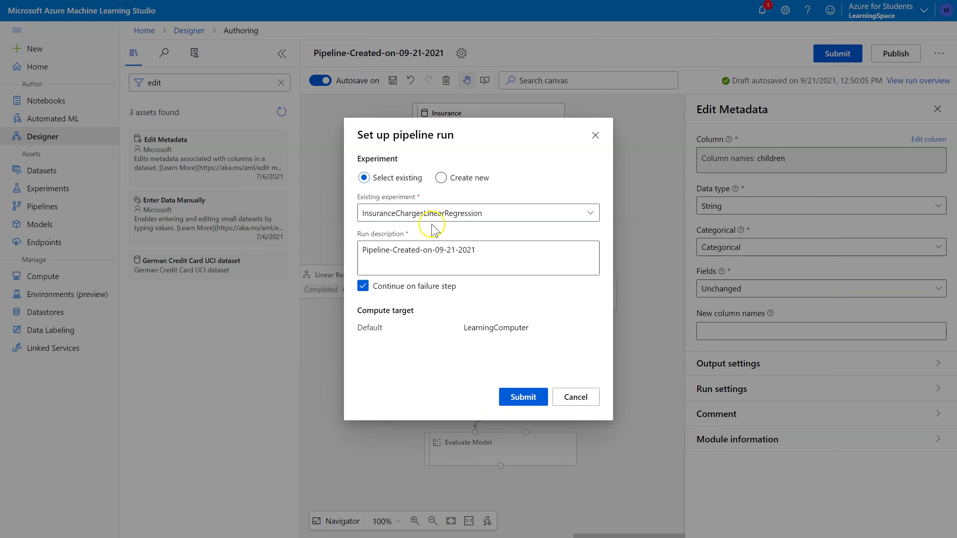
{"action": "left_click", "coordinate": [522, 396]}
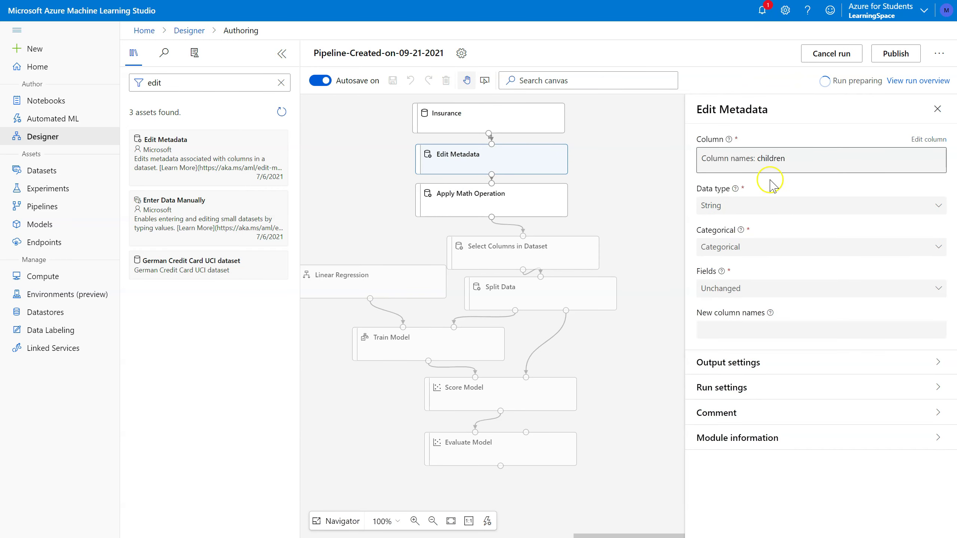
{"action": "left_click", "coordinate": [910, 82]}
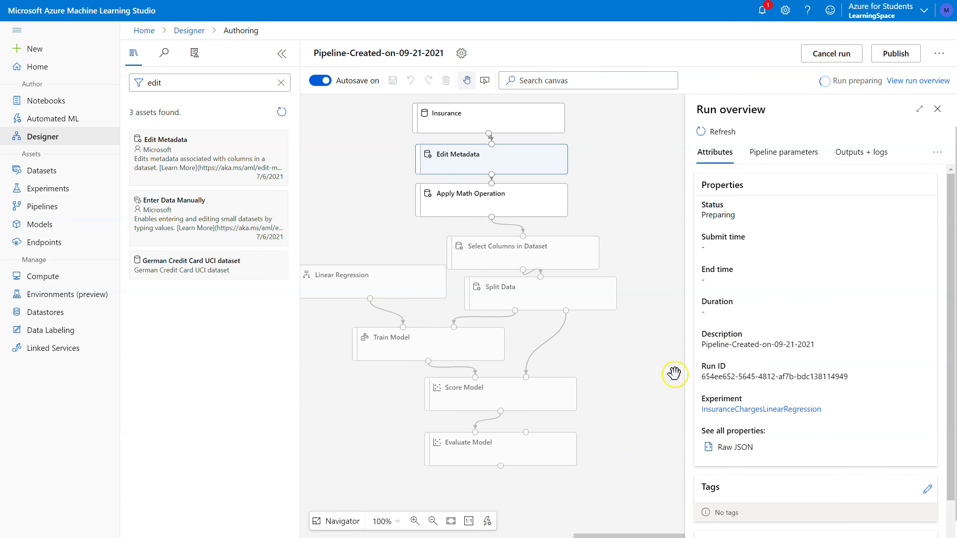
{"action": "scroll", "coordinate": [753, 343], "scroll_direction": "down", "scroll_amount": 2}
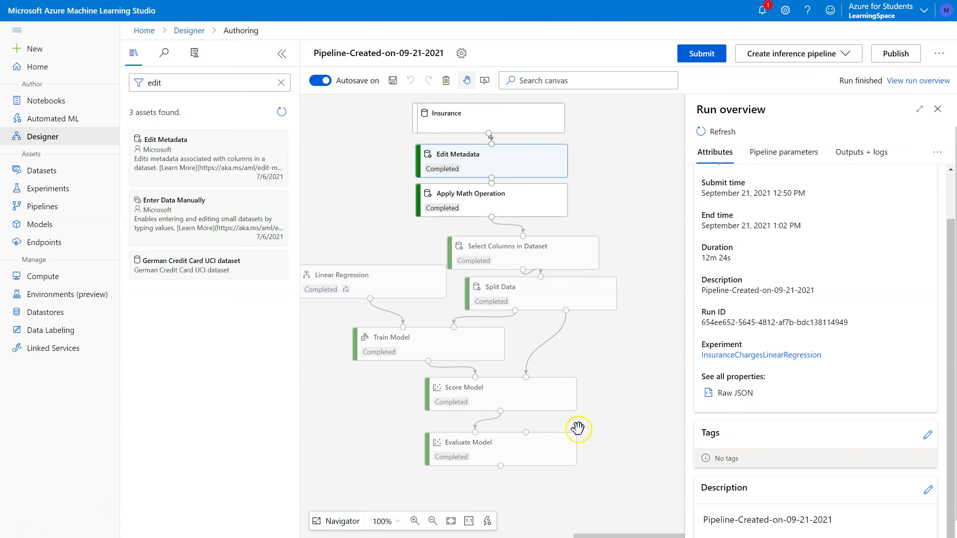
- Preview the results dataset of Edit Metadata and examine the statistics and distribution of the children column
{"action": "right_click", "coordinate": [503, 162]}
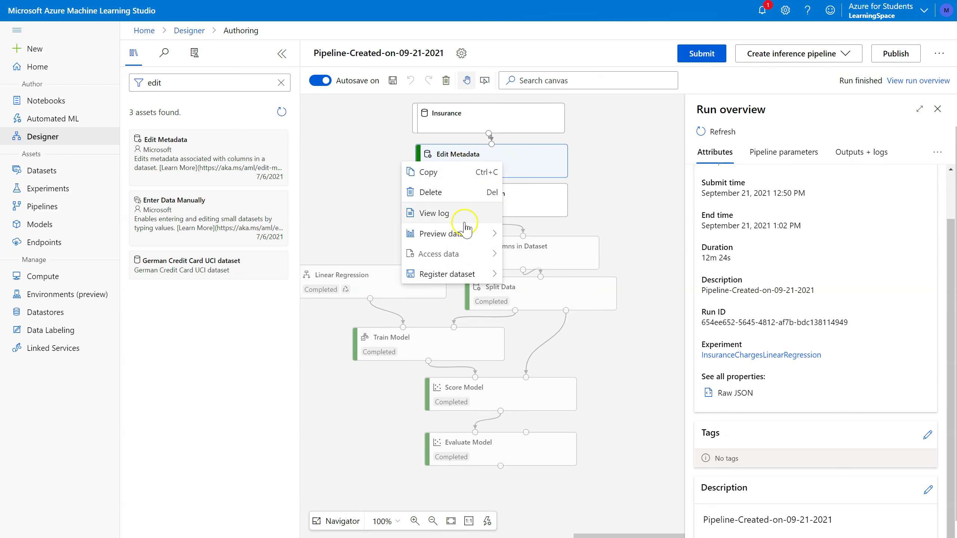
{"action": "mouse_move", "coordinate": [488, 234]}
{"action": "left_click", "coordinate": [541, 235]}
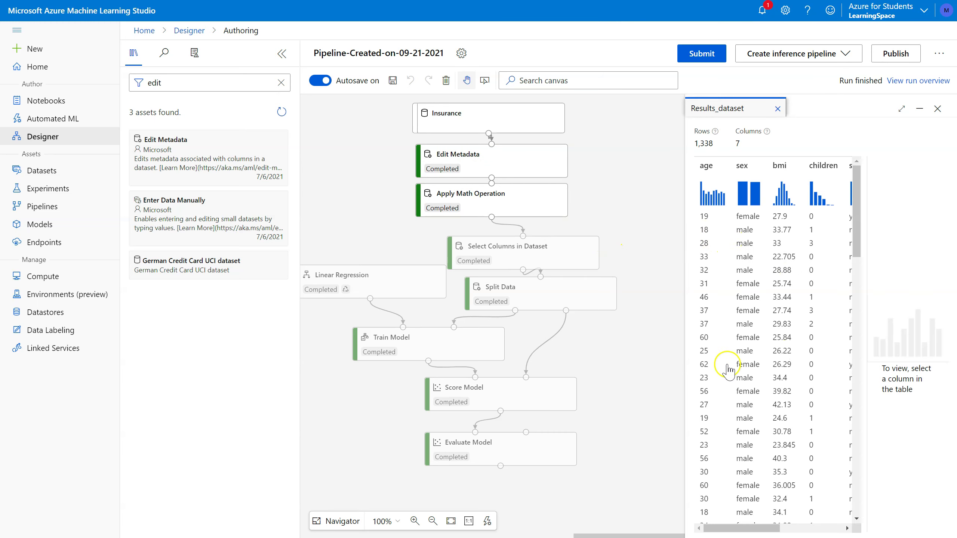
{"action": "left_click", "coordinate": [815, 207]}
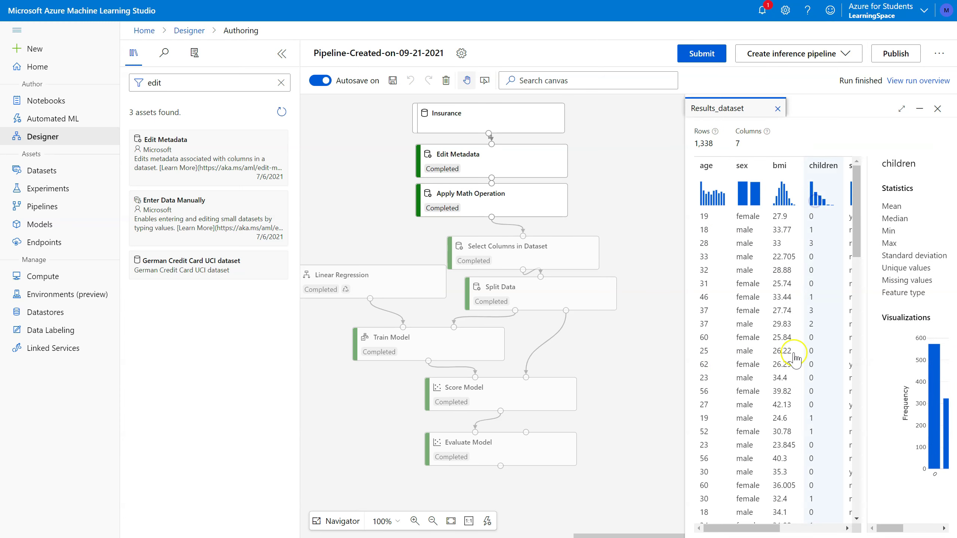
{"action": "left_click_drag", "start_coordinate": [685, 480], "coordinate": [640, 479]}
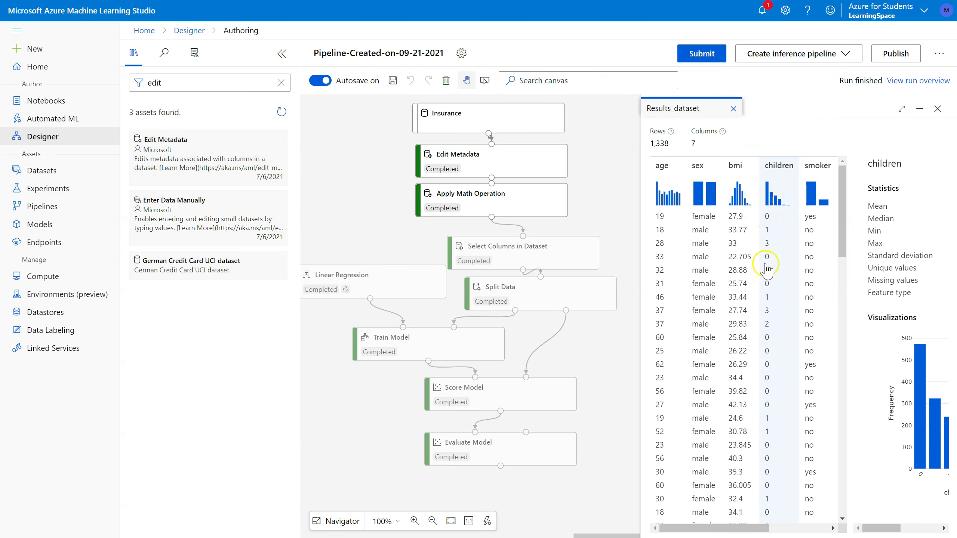
- Preview the evaluation results of Evaluate Model and examine the error metrics through to the coefficient of determination
{"action": "left_click", "coordinate": [523, 458]}
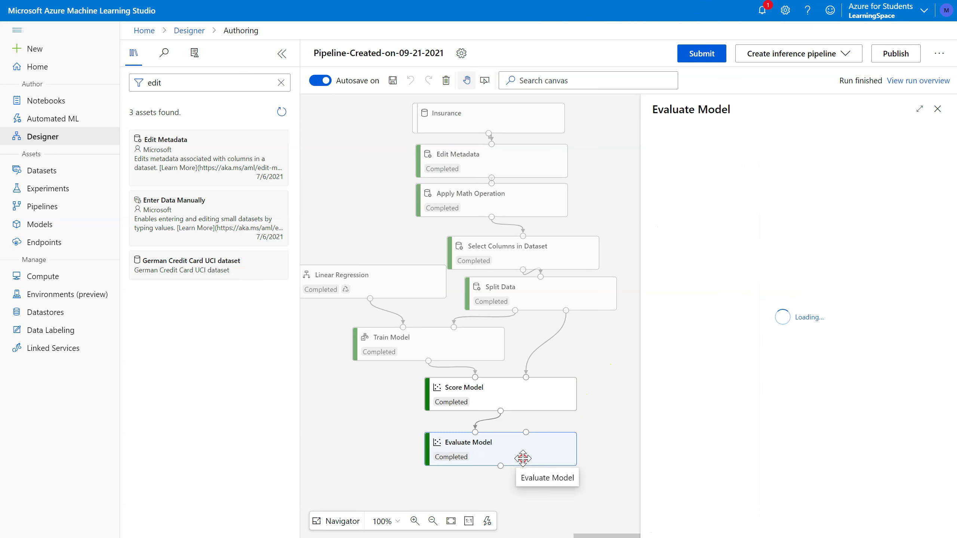
{"action": "right_click", "coordinate": [523, 458]}
{"action": "mouse_move", "coordinate": [495, 411]}
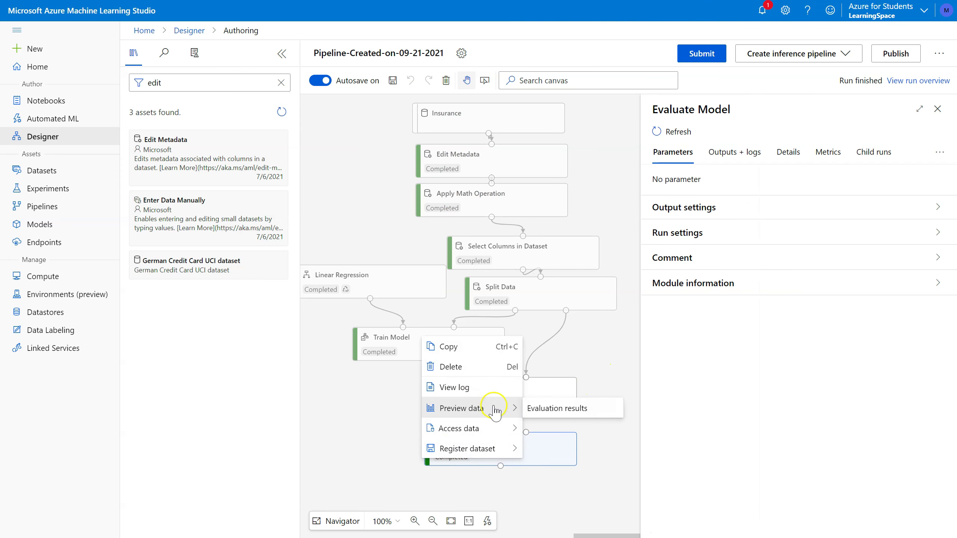
{"action": "left_click", "coordinate": [557, 410]}
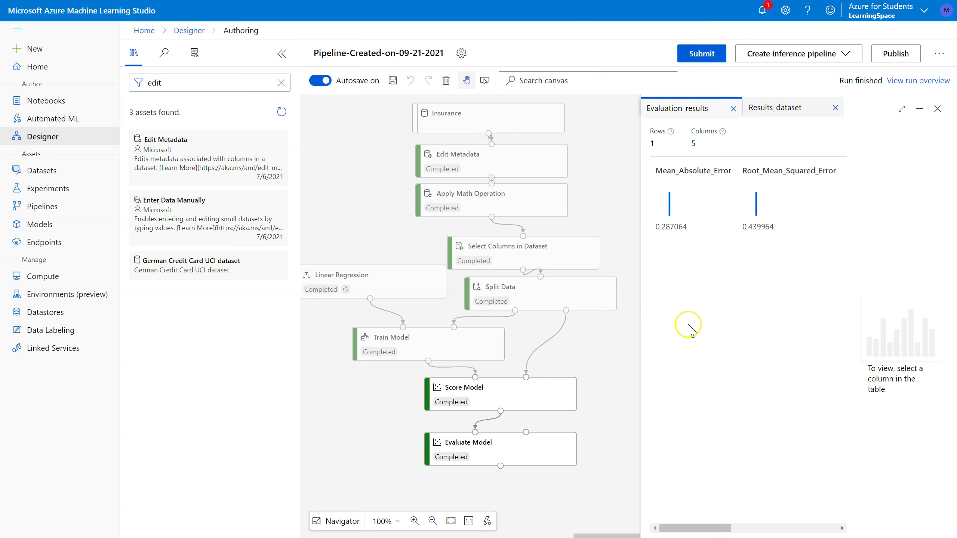
{"action": "left_click_drag", "start_coordinate": [695, 528], "coordinate": [814, 518]}
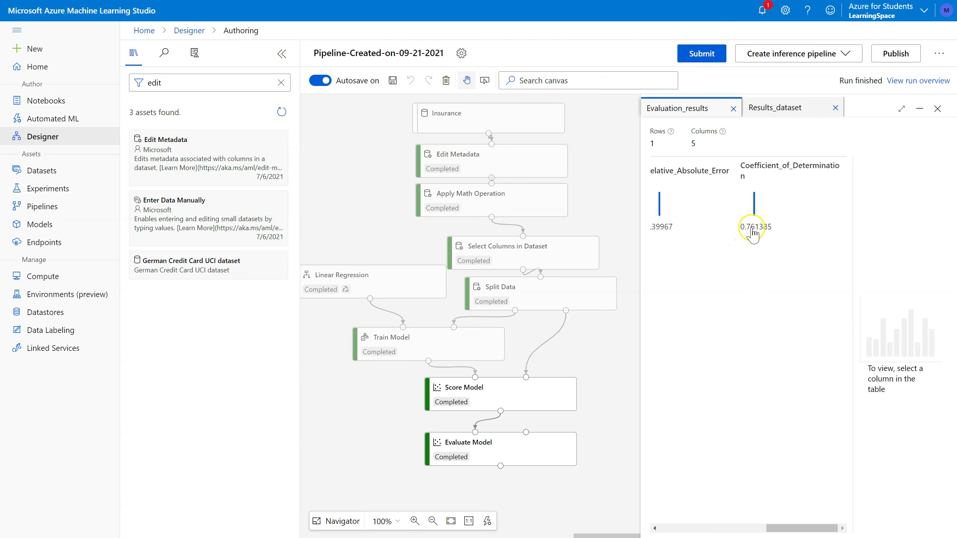
{"action": "left_click", "coordinate": [514, 164]}
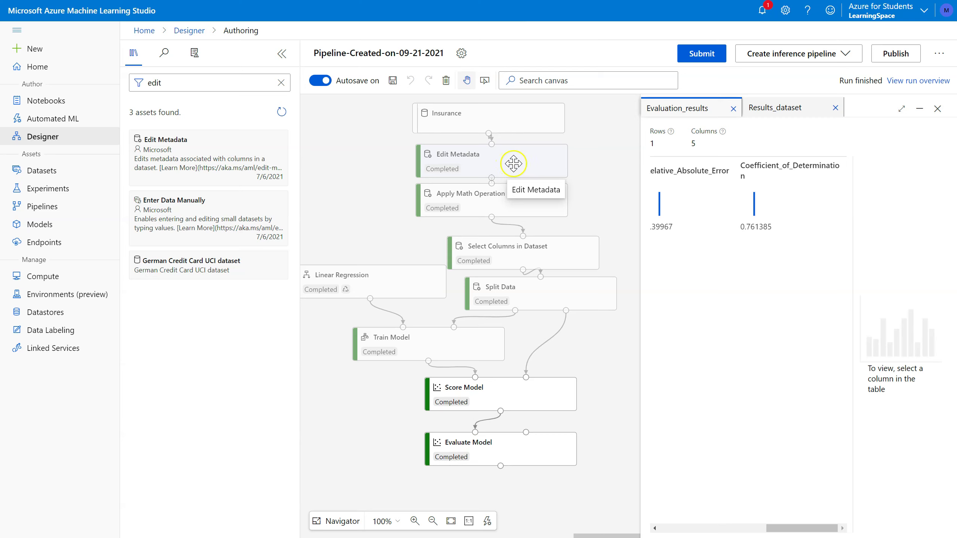